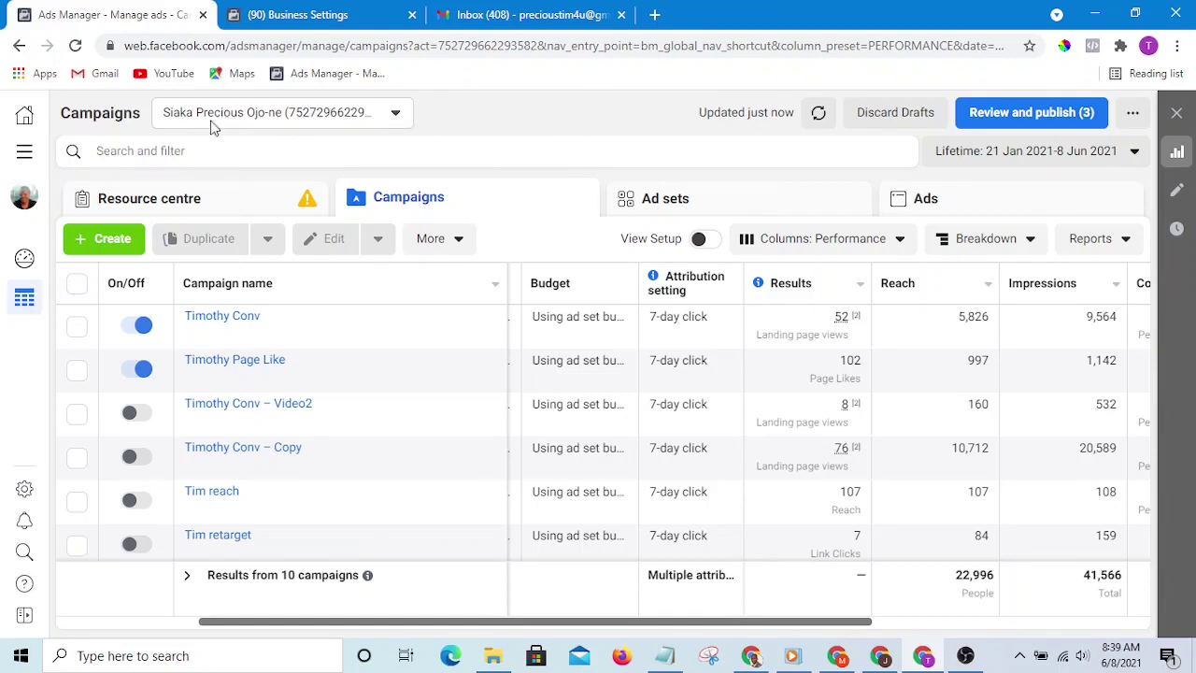
Open Events Manager from All tools and review the Pre Personal Pixel's activity chart and events table
{"action": "left_click", "coordinate": [25, 159]}
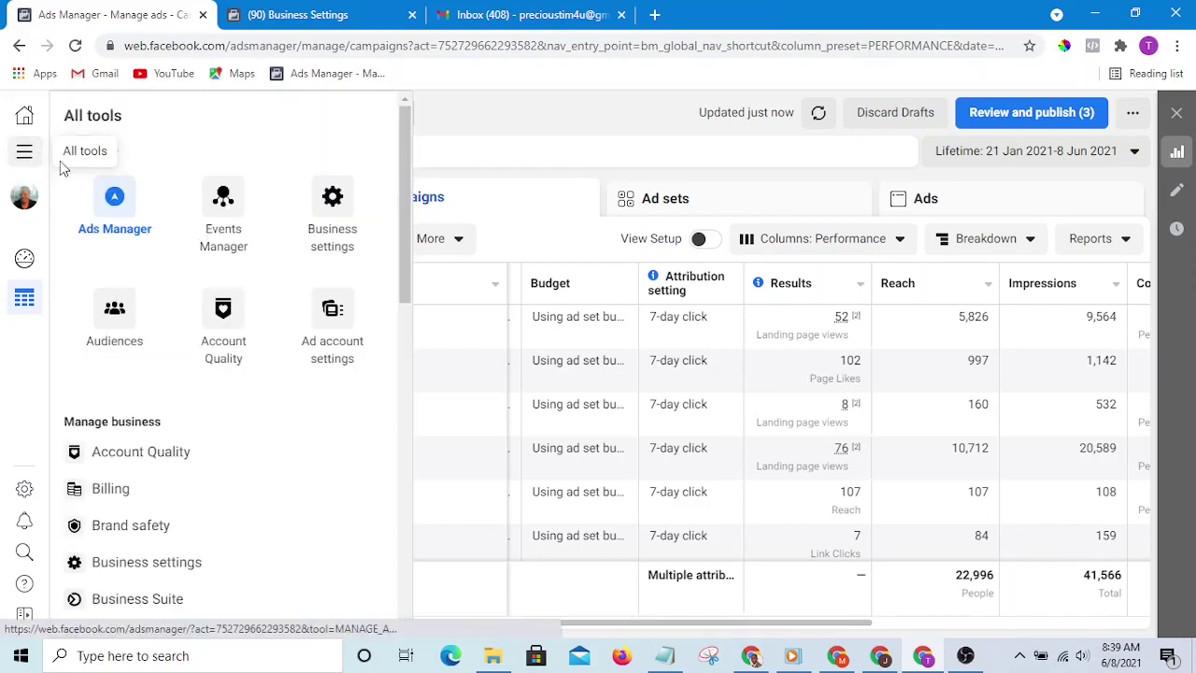
{"action": "left_click", "coordinate": [229, 233]}
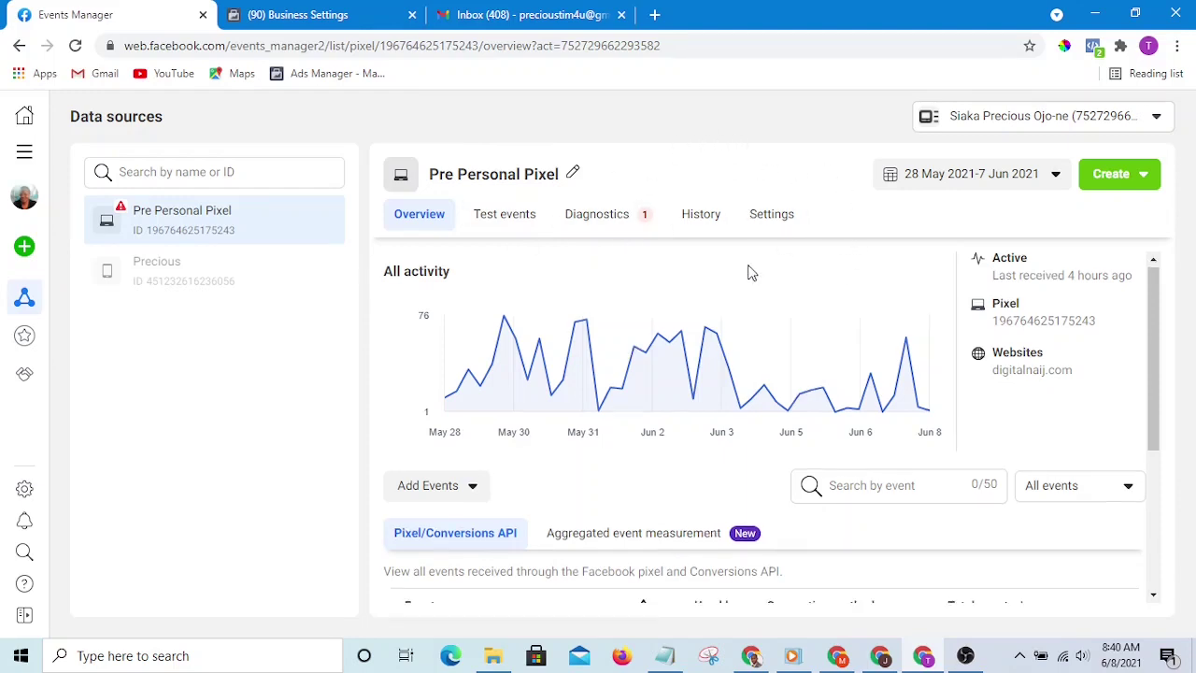
{"action": "scroll", "coordinate": [748, 272], "scroll_direction": "down", "scroll_amount": 2}
{"action": "scroll", "coordinate": [608, 358], "scroll_direction": "up", "scroll_amount": 2}
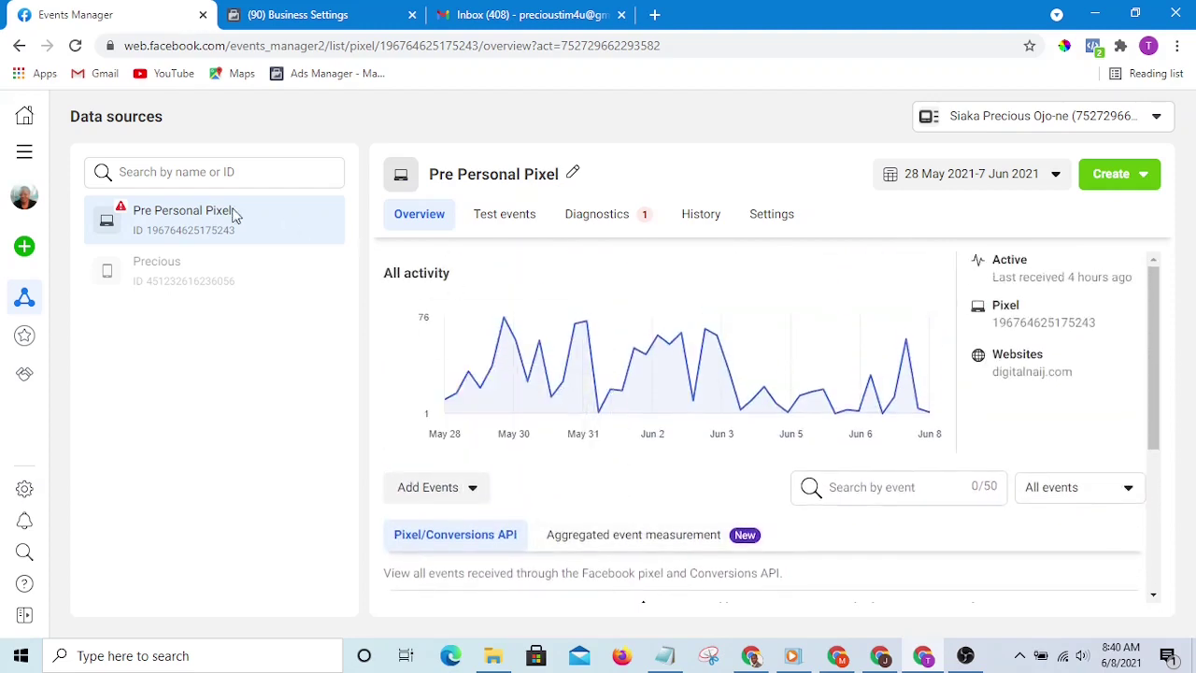
{"action": "scroll", "coordinate": [670, 274], "scroll_direction": "down", "scroll_amount": 3}
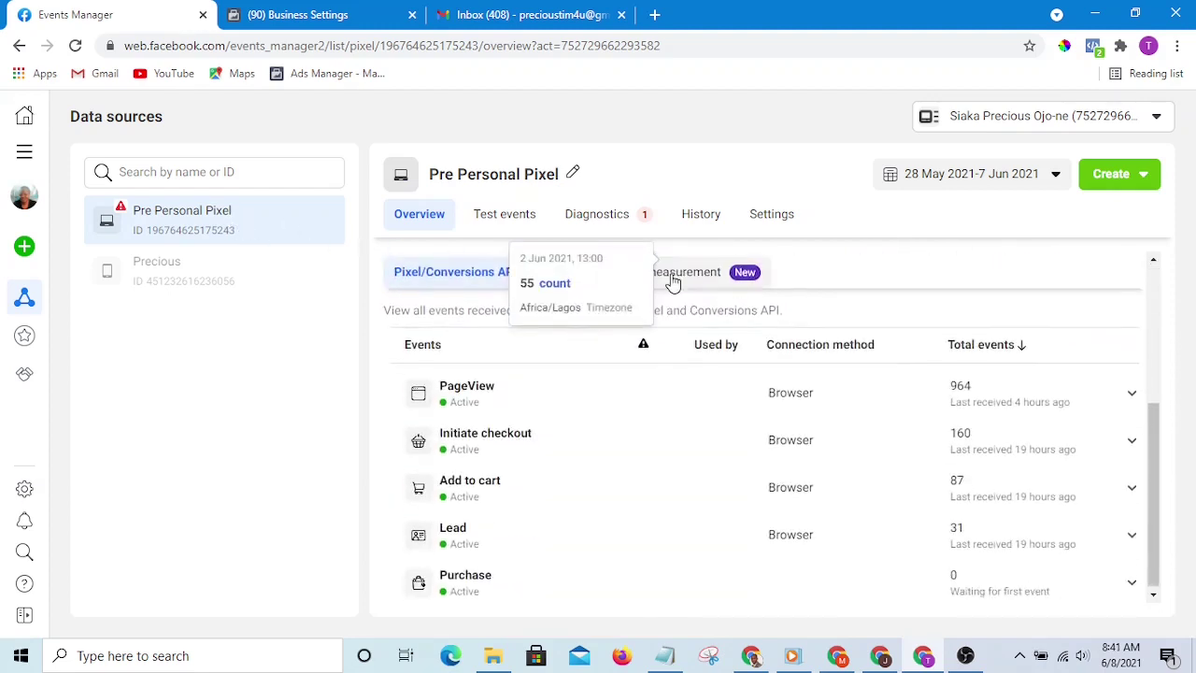
{"action": "scroll", "coordinate": [679, 289], "scroll_direction": "up", "scroll_amount": 2}
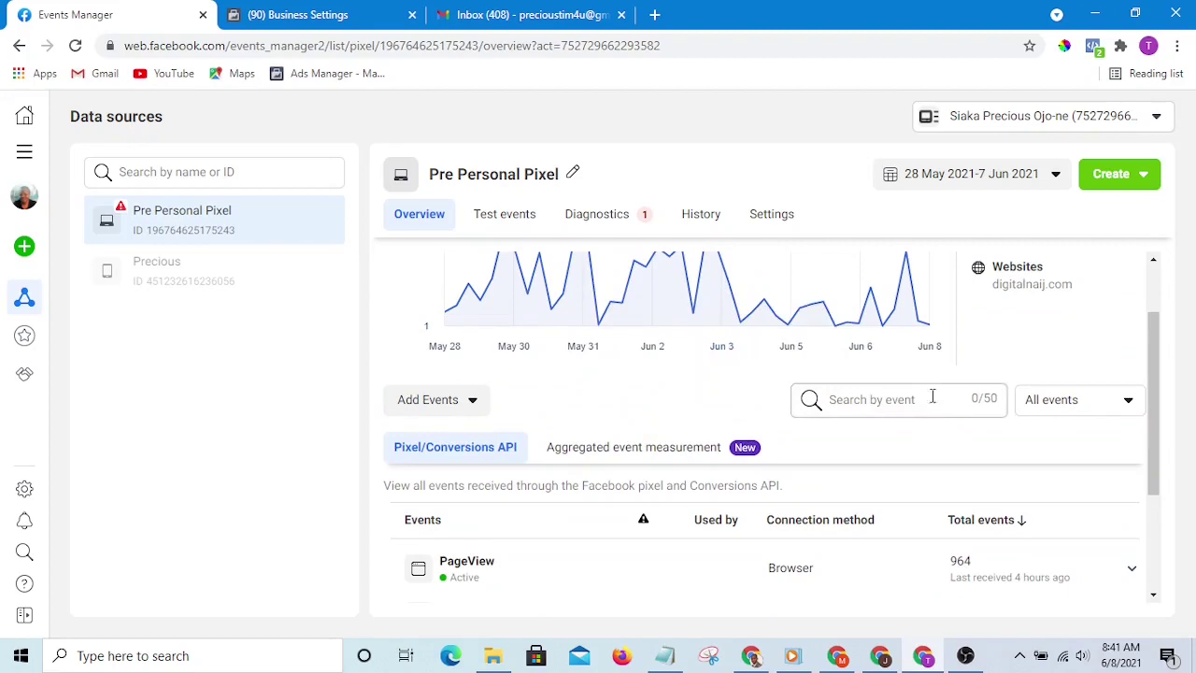
From the Pre Personal Pixel's Settings, launch the Event Setup Tool from the Event setup section
{"action": "left_click", "coordinate": [772, 216]}
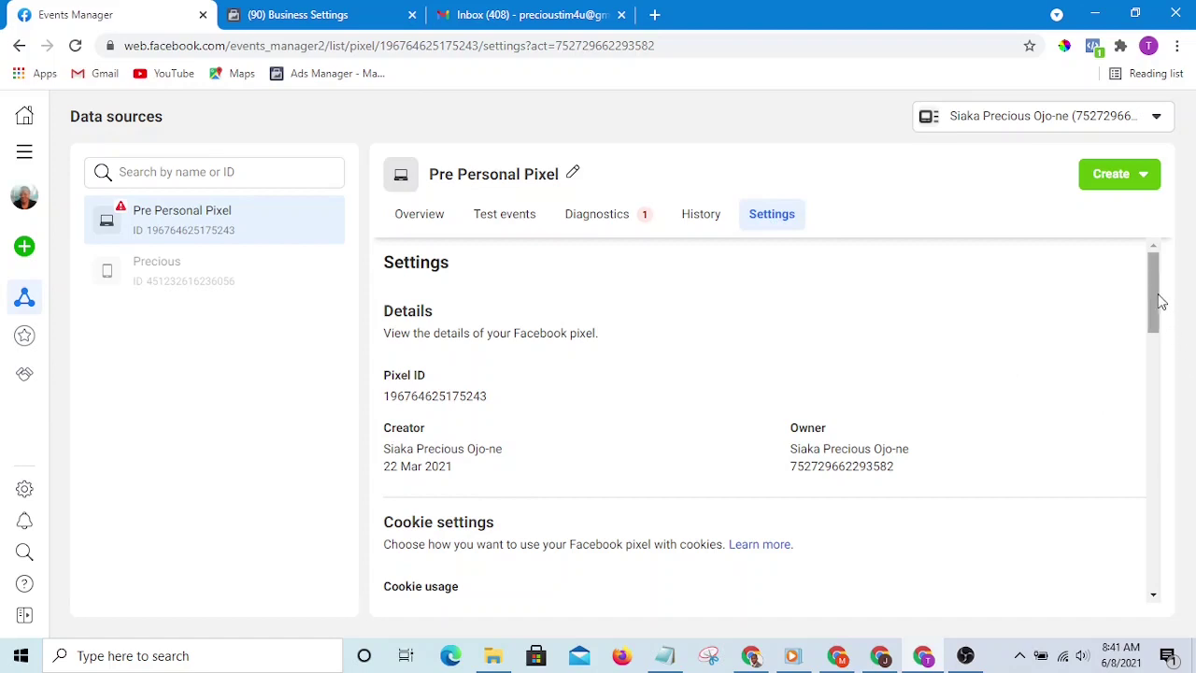
{"action": "left_click_drag", "start_coordinate": [1154, 295], "coordinate": [1164, 441]}
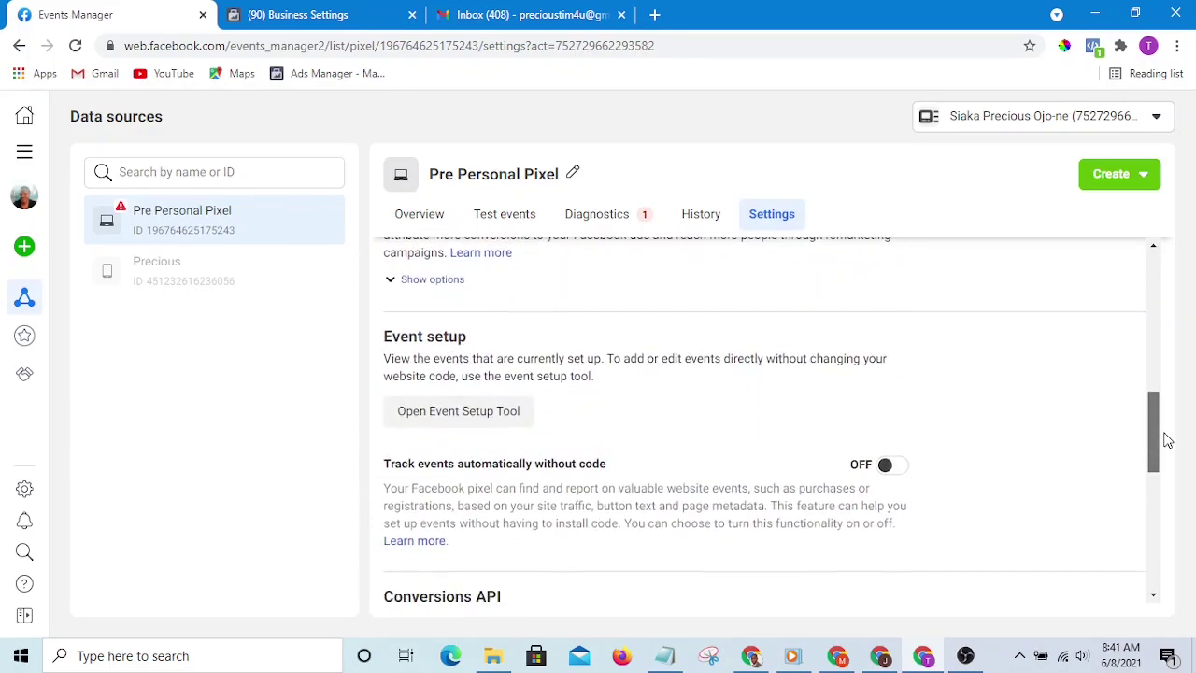
{"action": "left_click", "coordinate": [459, 411]}
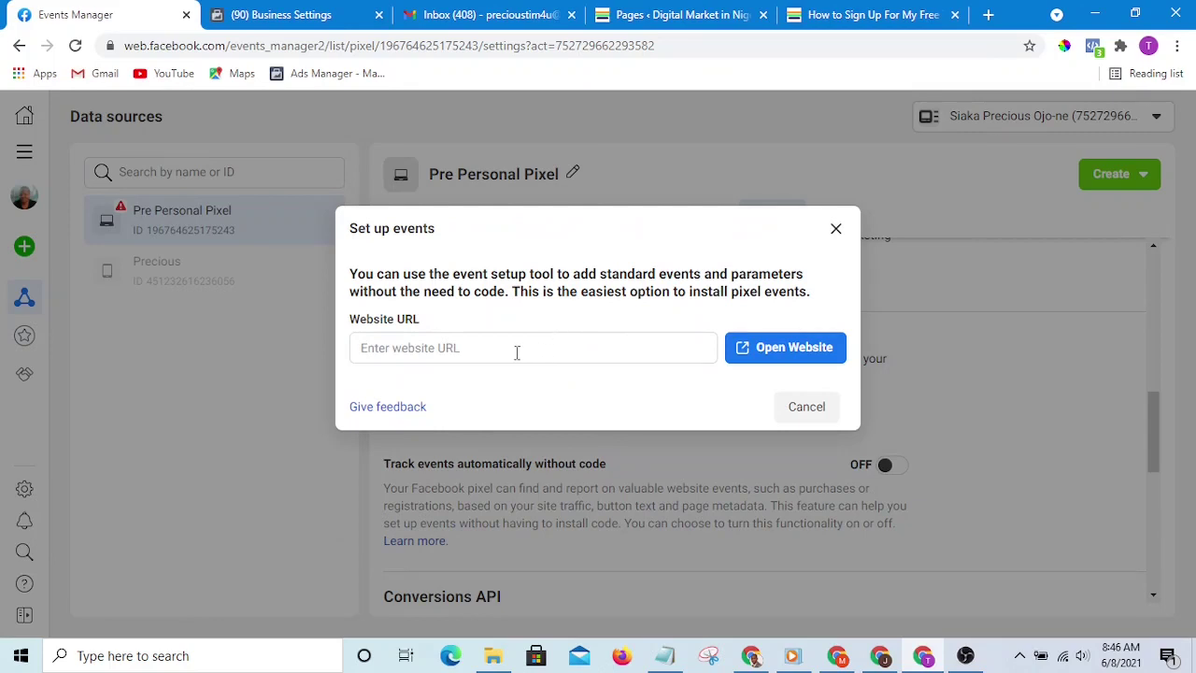
Copy the sign-up page's web address from its browser tab
{"action": "left_click", "coordinate": [851, 16]}
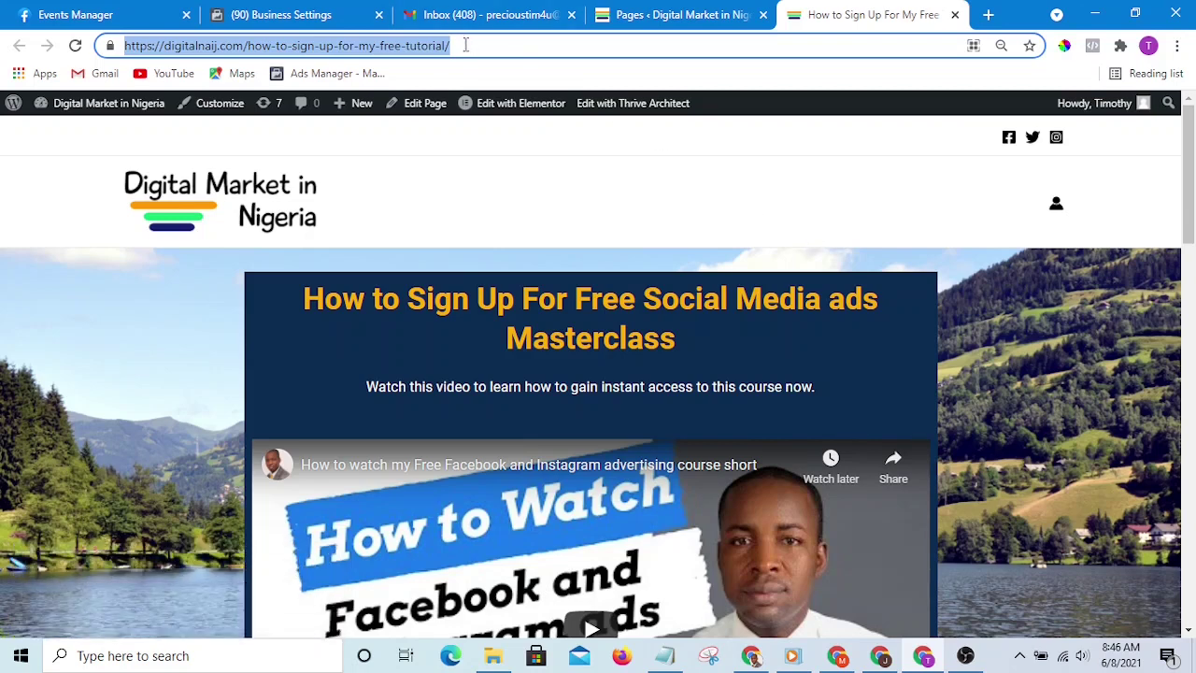
{"action": "left_click_drag", "start_coordinate": [465, 45], "coordinate": [117, 45]}
{"action": "right_click", "coordinate": [190, 47]}
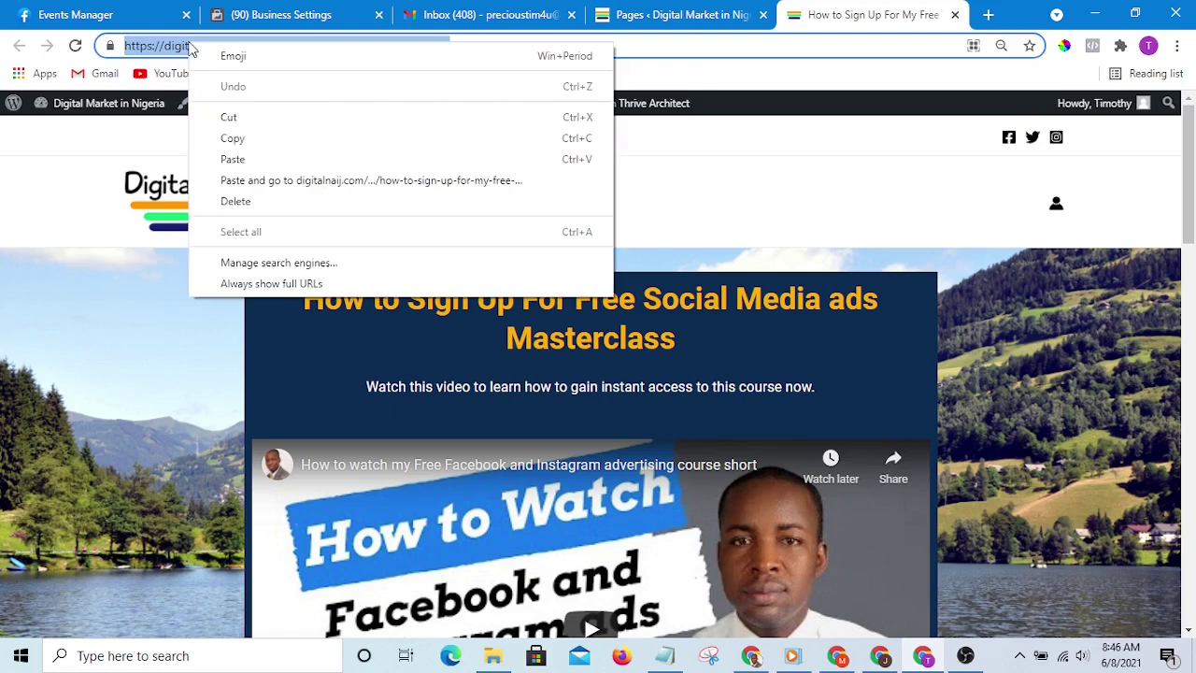
{"action": "left_click", "coordinate": [258, 141]}
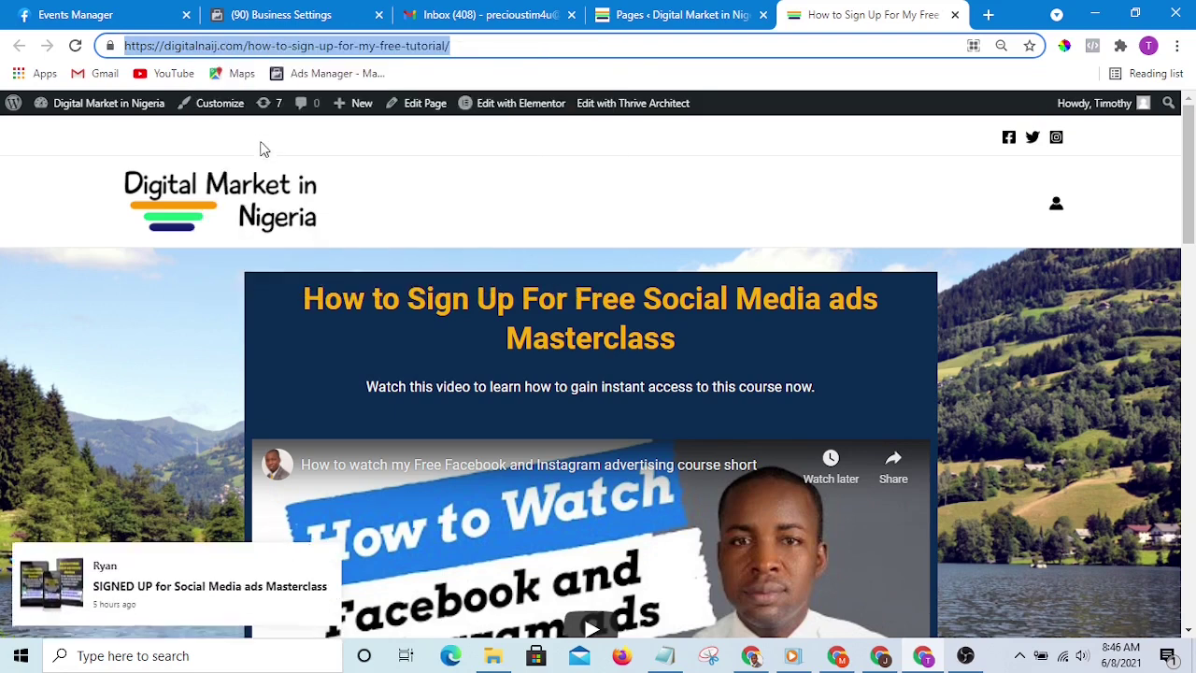
Paste the sign-up page address into the Website URL field and open the website
{"action": "left_click", "coordinate": [114, 16]}
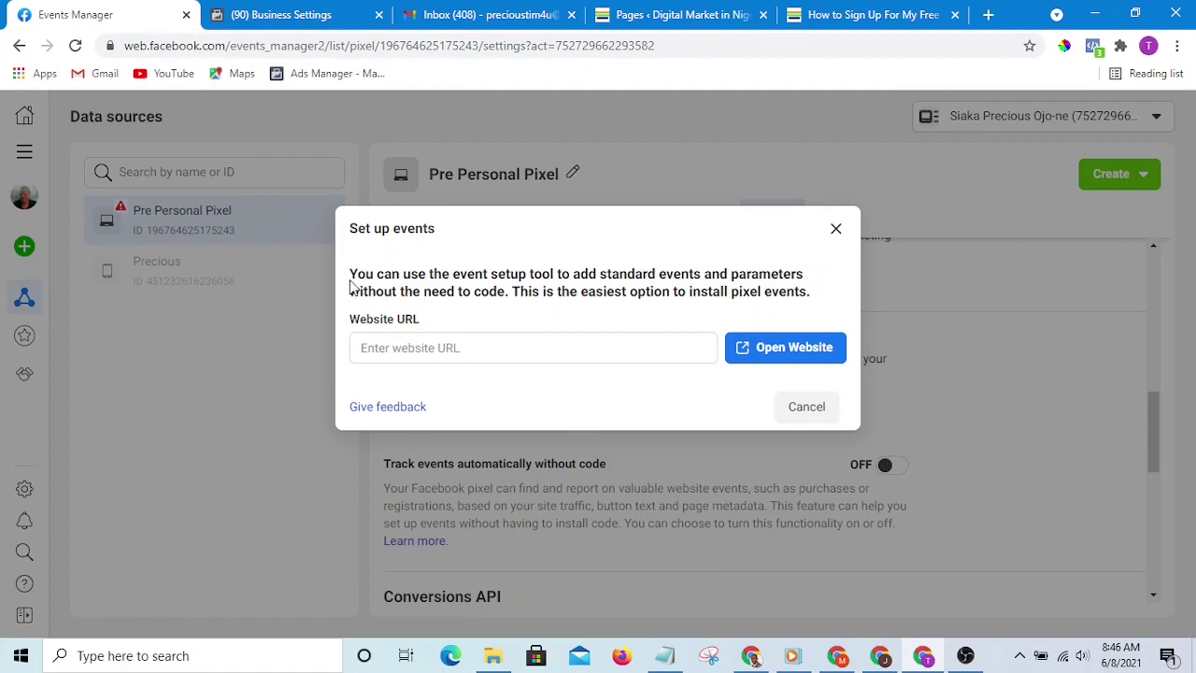
{"action": "left_click", "coordinate": [487, 347]}
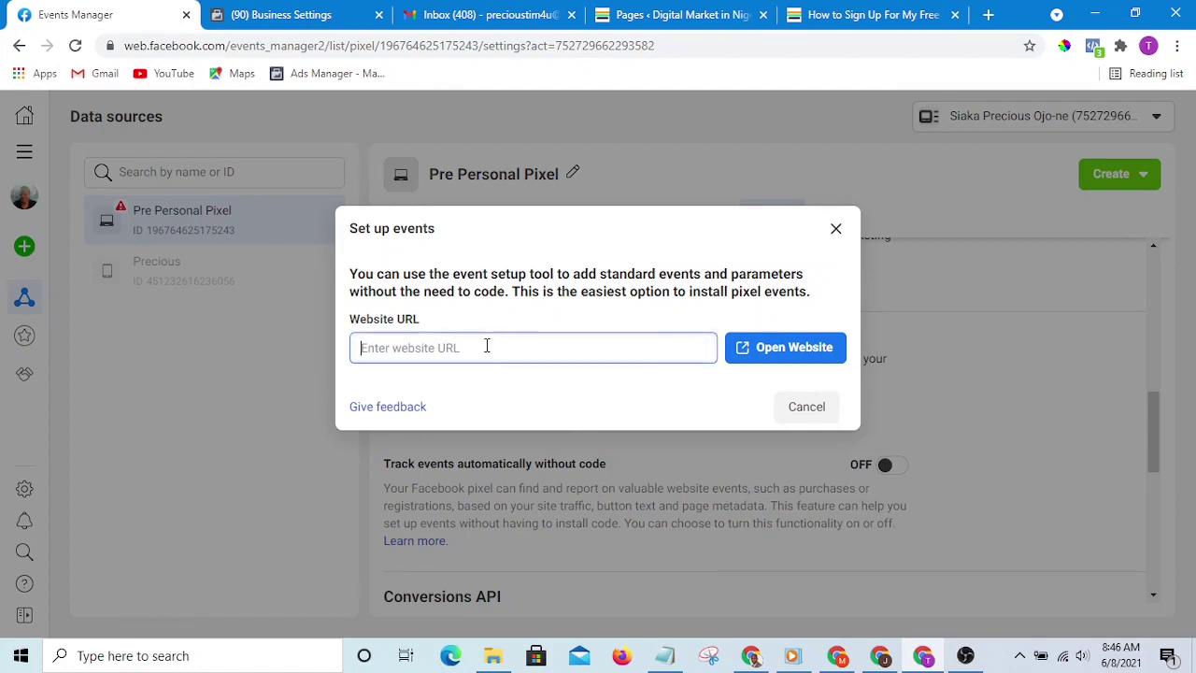
{"action": "right_click", "coordinate": [487, 347]}
{"action": "left_click", "coordinate": [530, 483]}
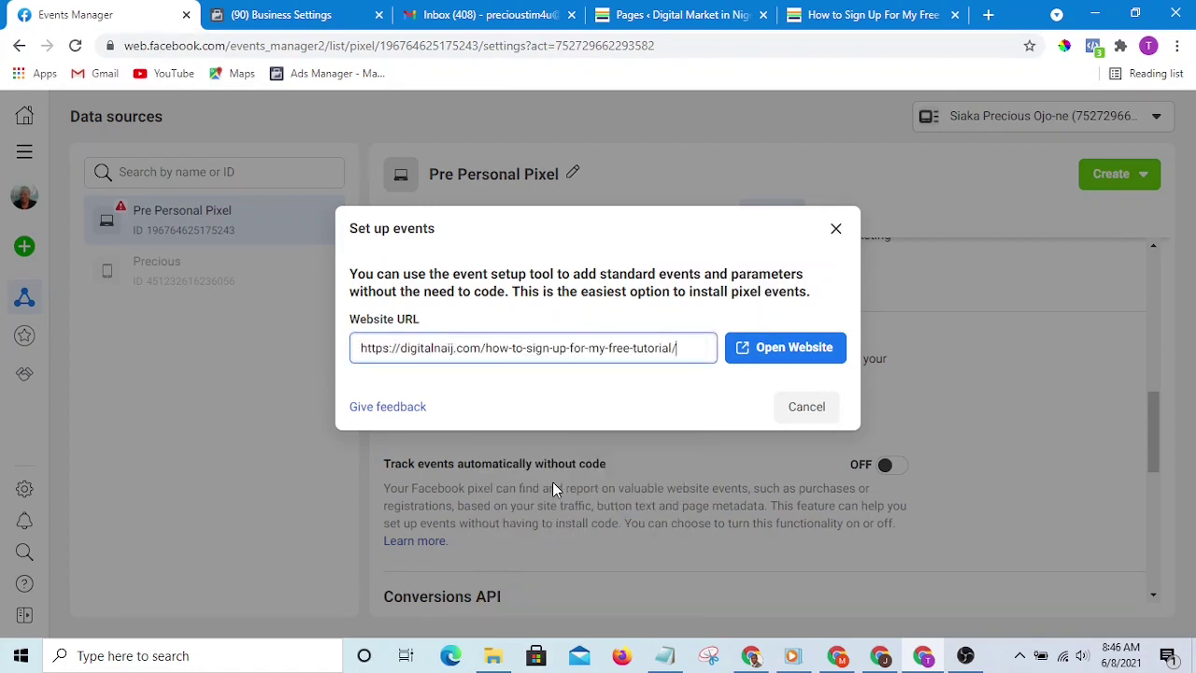
{"action": "left_click", "coordinate": [788, 346]}
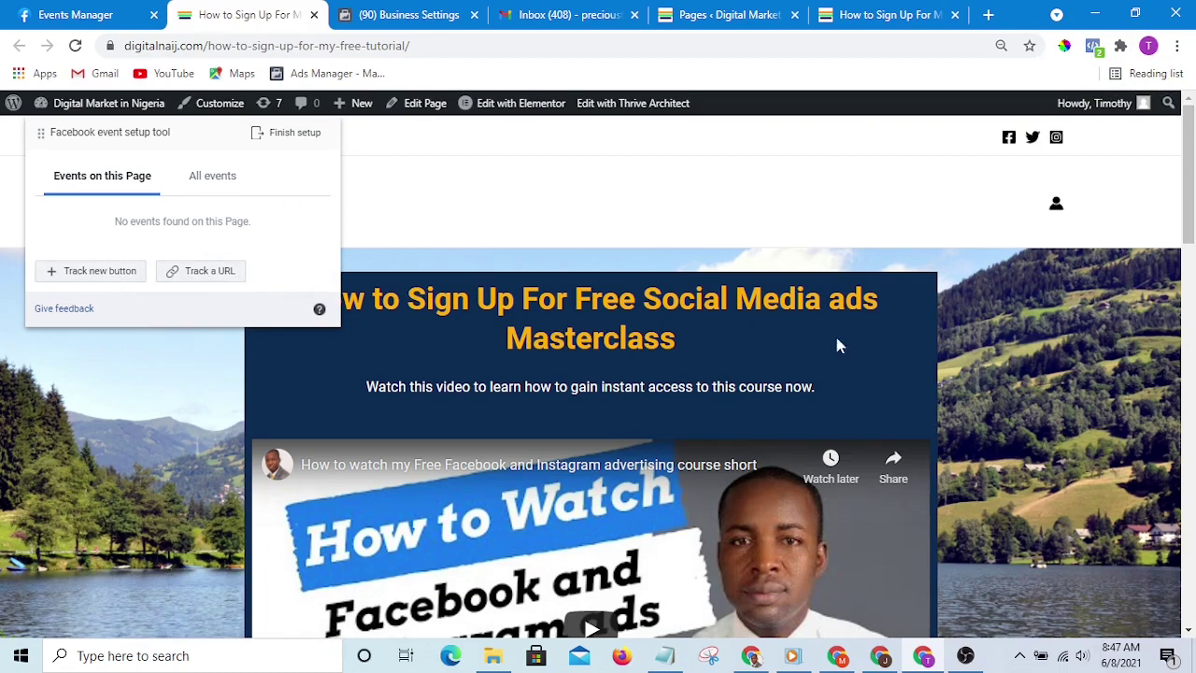
Scroll through the loaded sign-up page while the setup panel shows no events yet
{"action": "scroll", "coordinate": [735, 334], "scroll_direction": "down", "scroll_amount": 8}
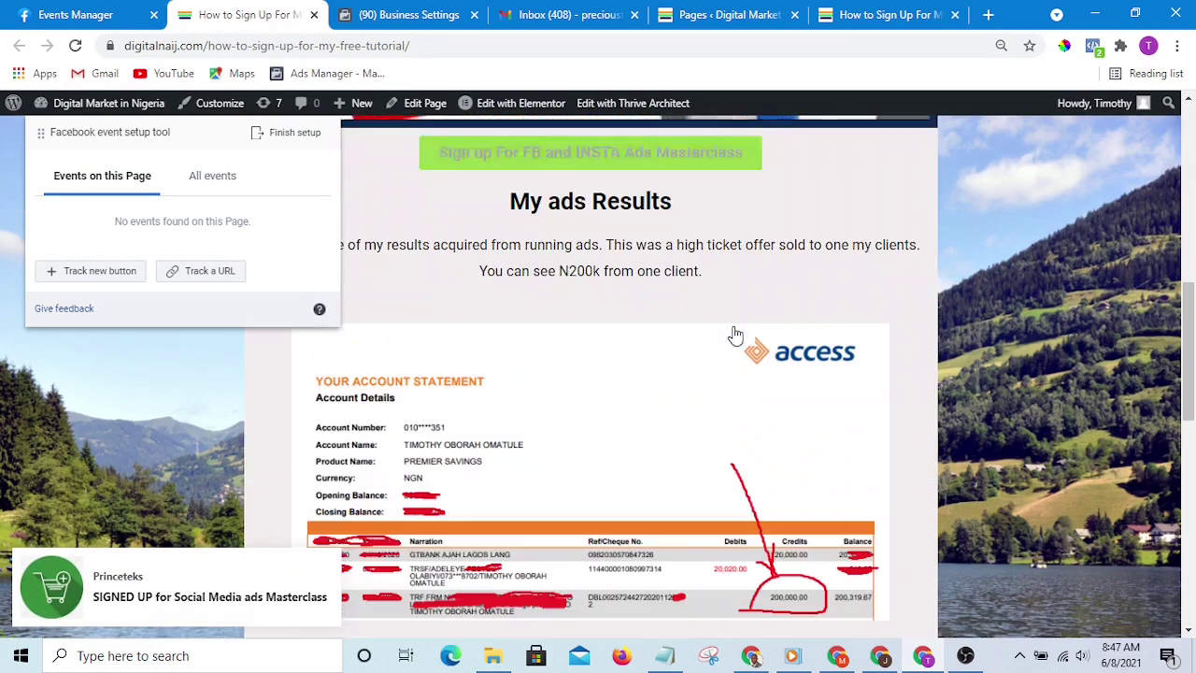
{"action": "scroll", "coordinate": [735, 334], "scroll_direction": "up", "scroll_amount": 4}
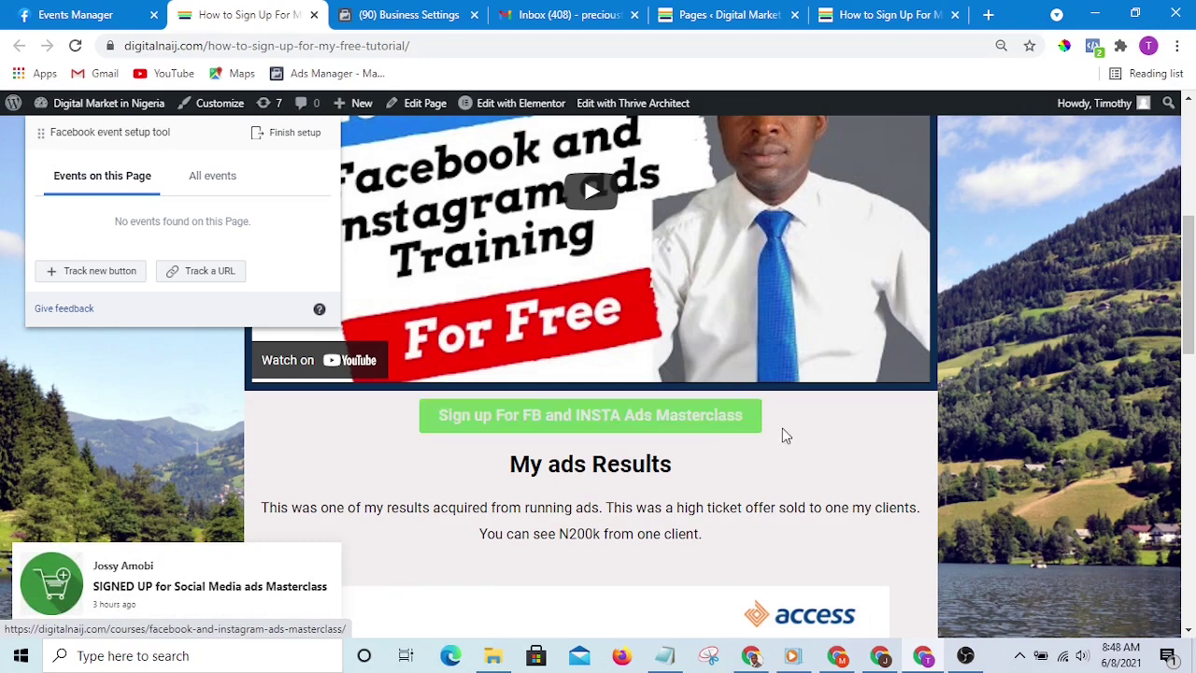
{"action": "scroll", "coordinate": [657, 419], "scroll_direction": "up", "scroll_amount": 5}
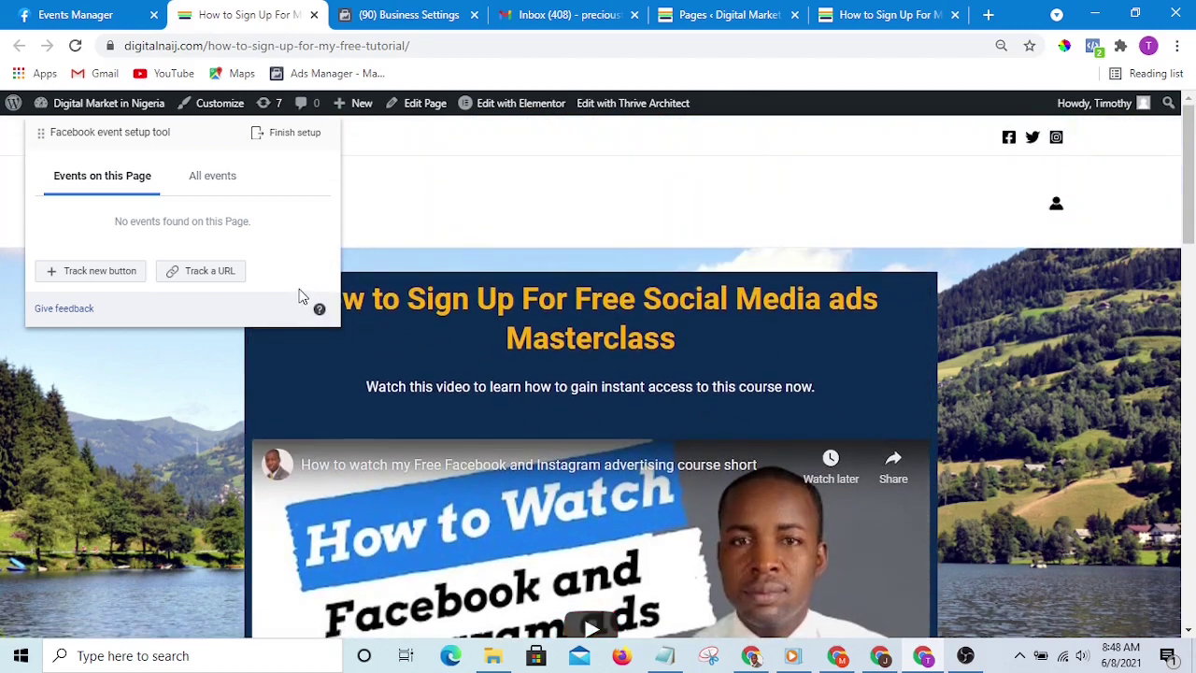
Track an Add to cart event by URL, keeping 'URL equals' the sign-up page address, and confirm
{"action": "left_click", "coordinate": [203, 278]}
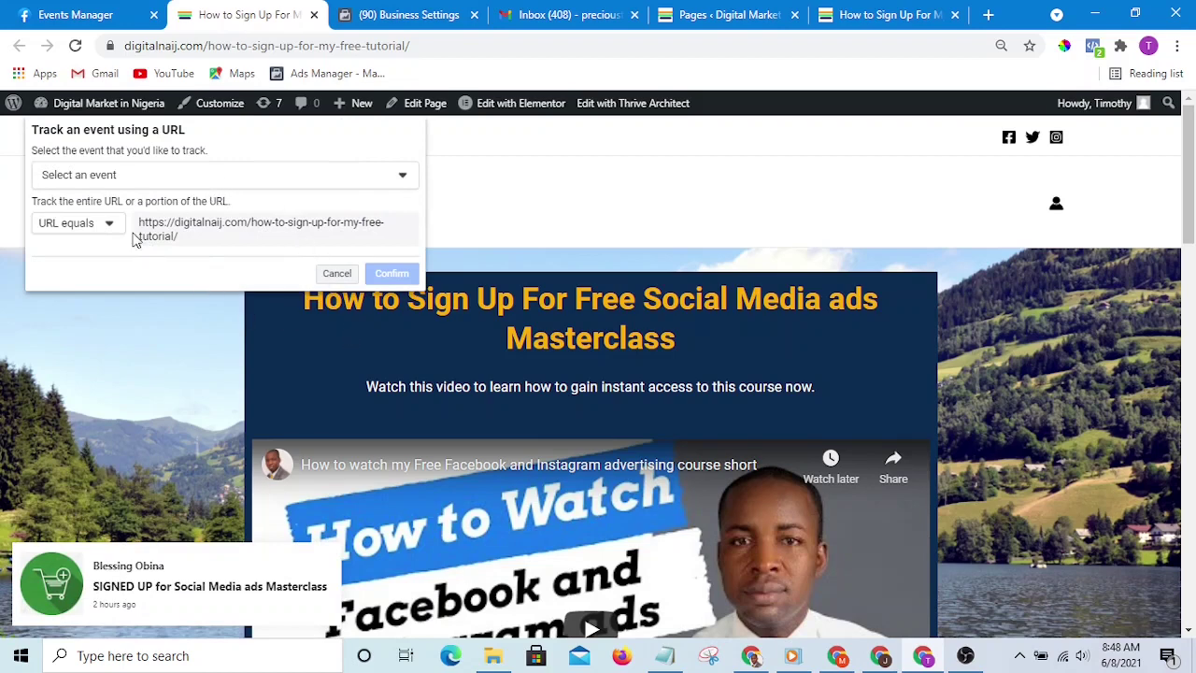
{"action": "left_click", "coordinate": [198, 180]}
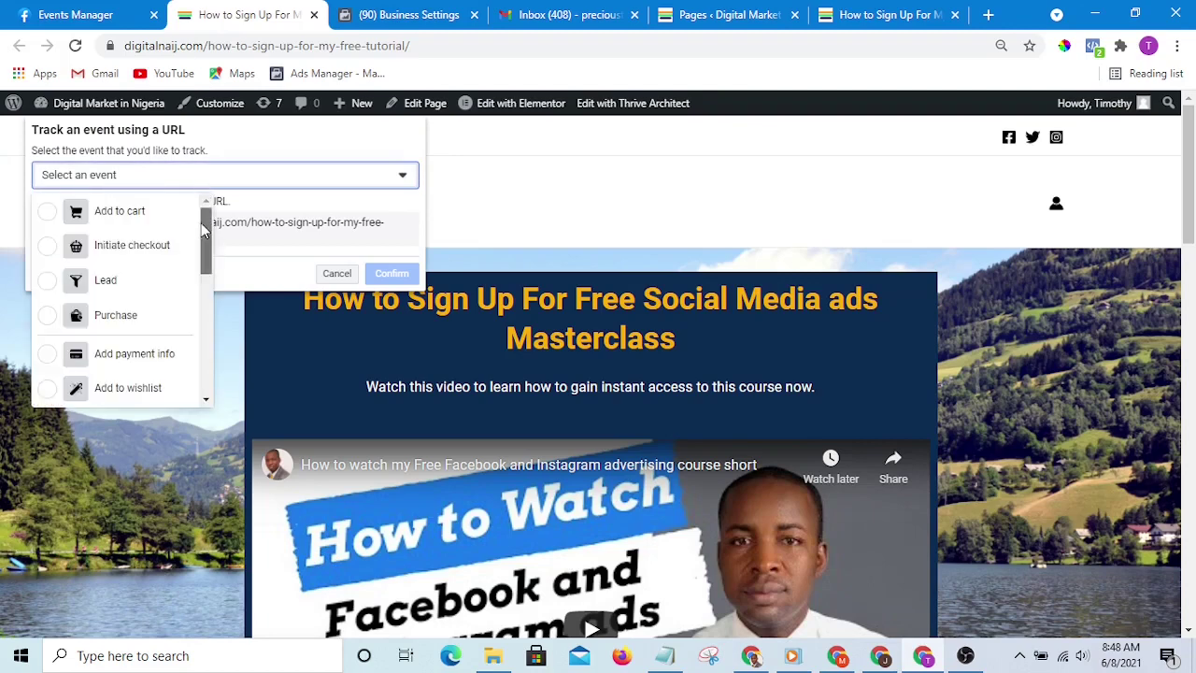
{"action": "left_click", "coordinate": [51, 215]}
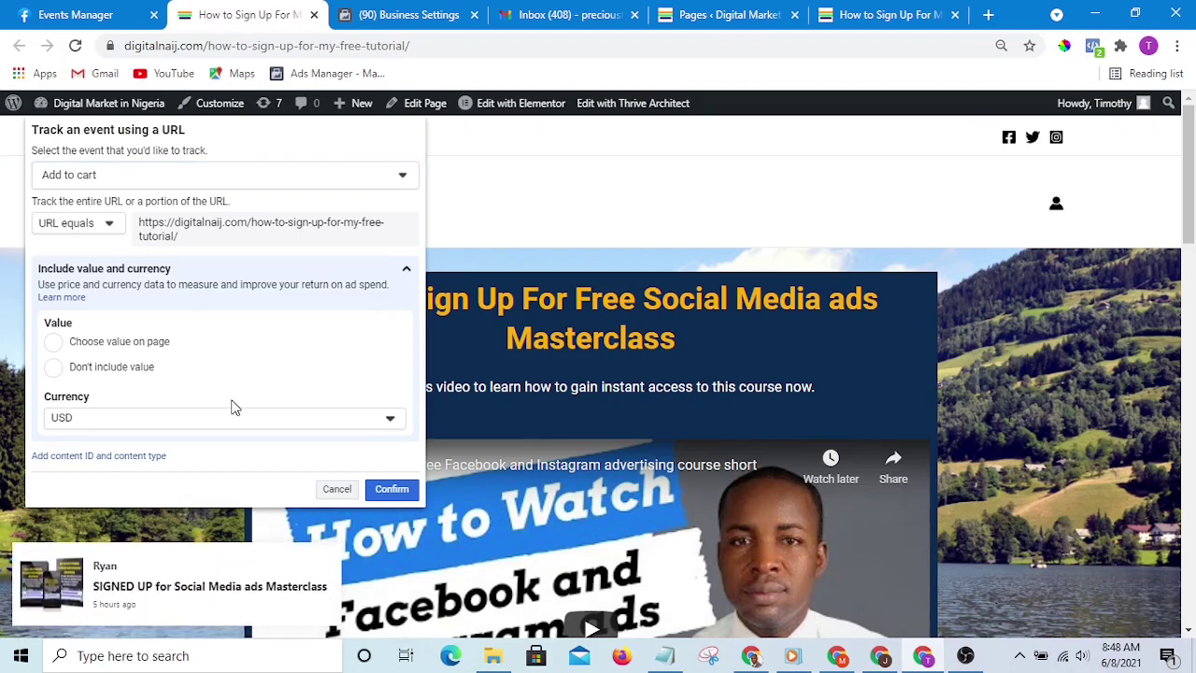
{"action": "scroll", "coordinate": [387, 414], "scroll_direction": "down", "scroll_amount": 1}
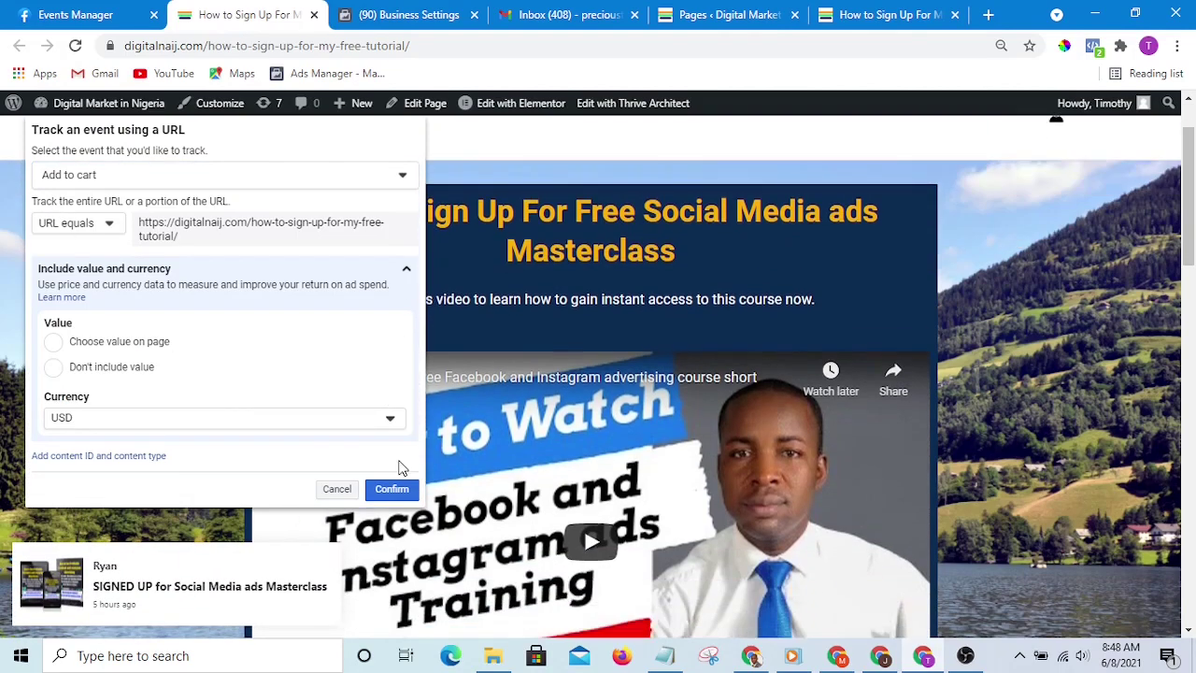
{"action": "left_click", "coordinate": [392, 496]}
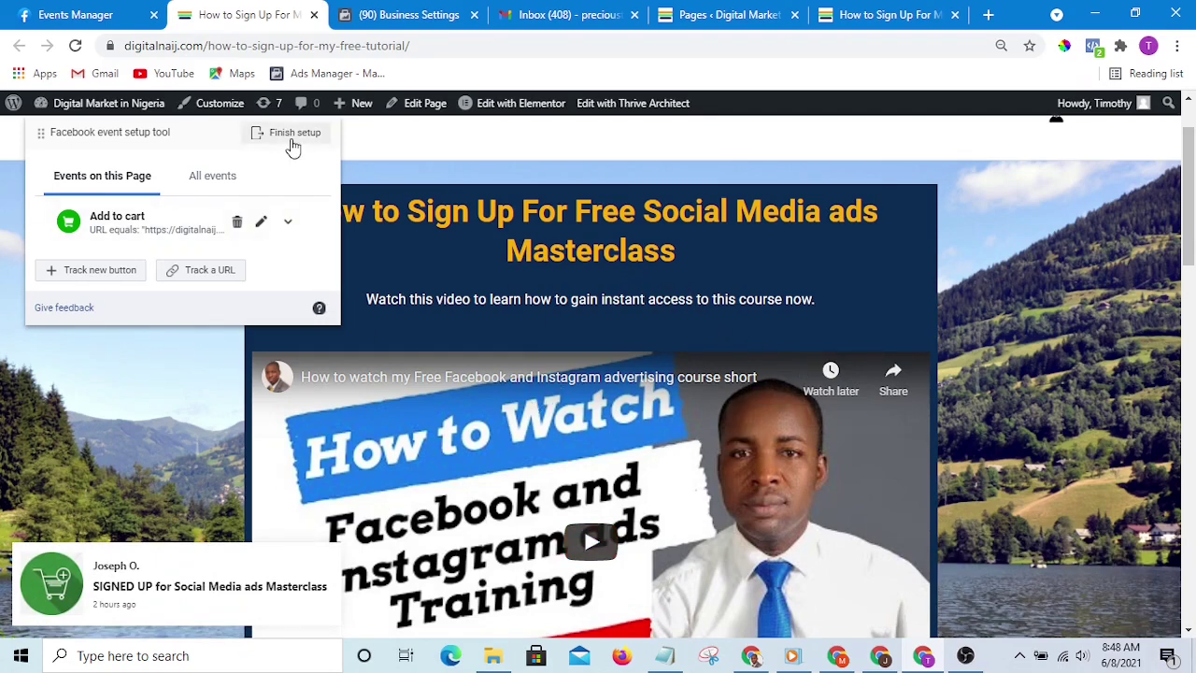
Finish the Add to cart event setup, submit 'Yes' helpful feedback, and close the thank-you message
{"action": "left_click", "coordinate": [293, 138]}
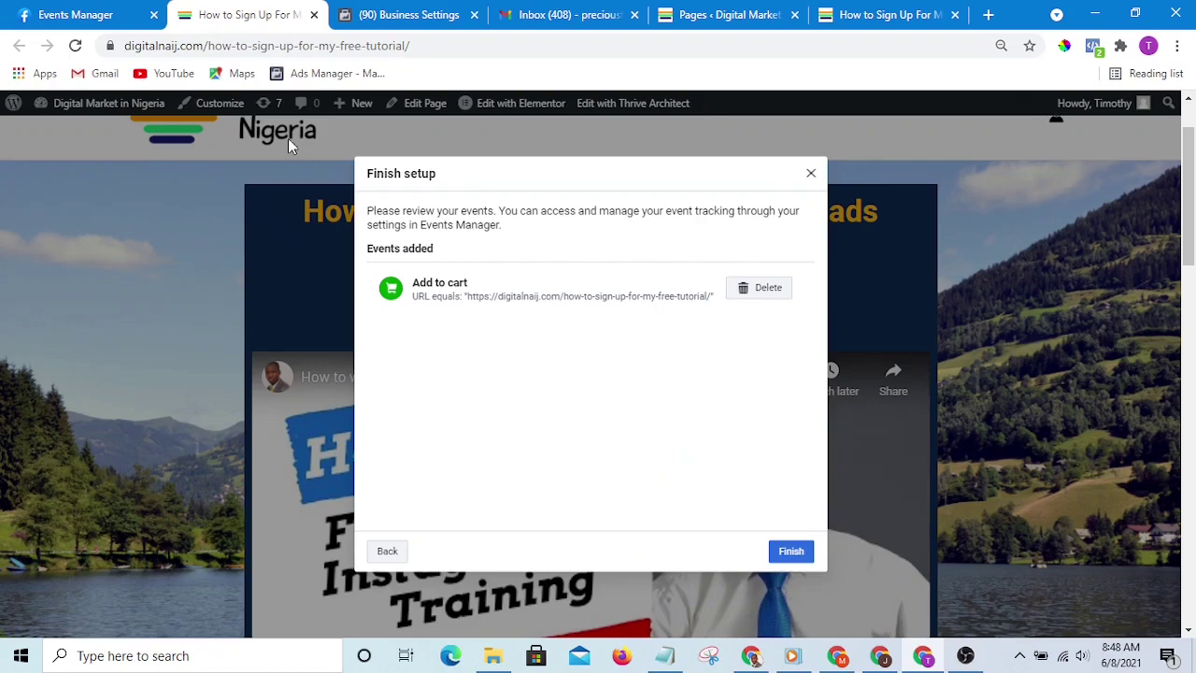
{"action": "left_click", "coordinate": [802, 554]}
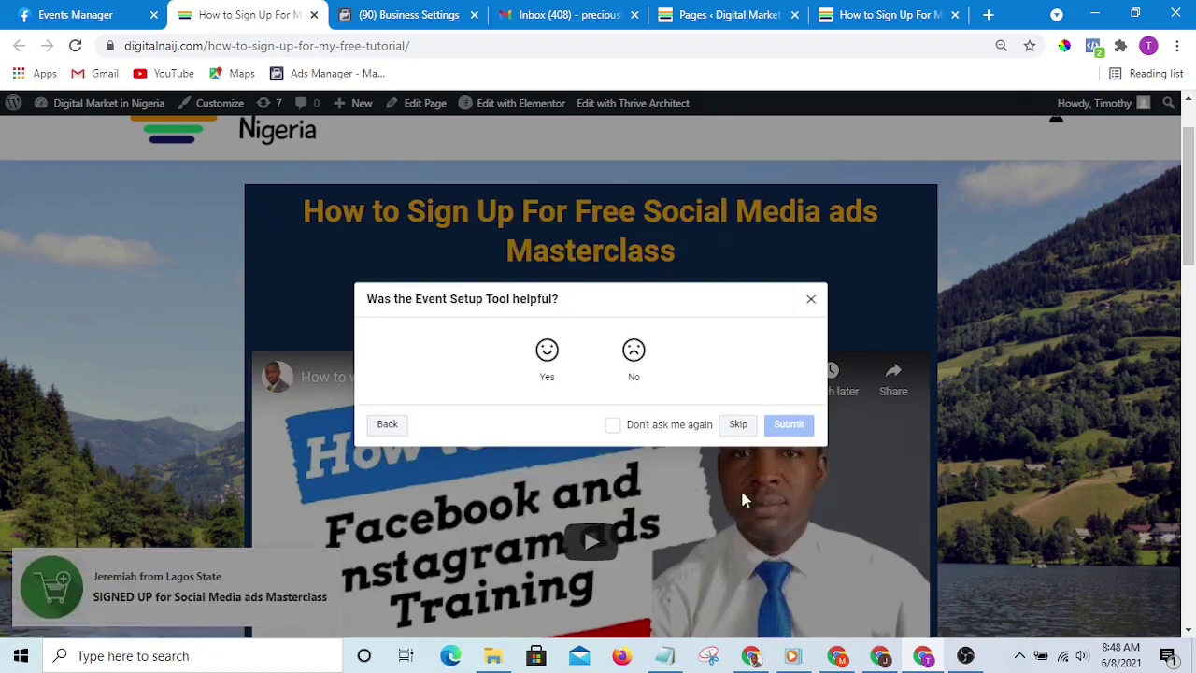
{"action": "left_click", "coordinate": [547, 393]}
{"action": "left_click", "coordinate": [496, 392]}
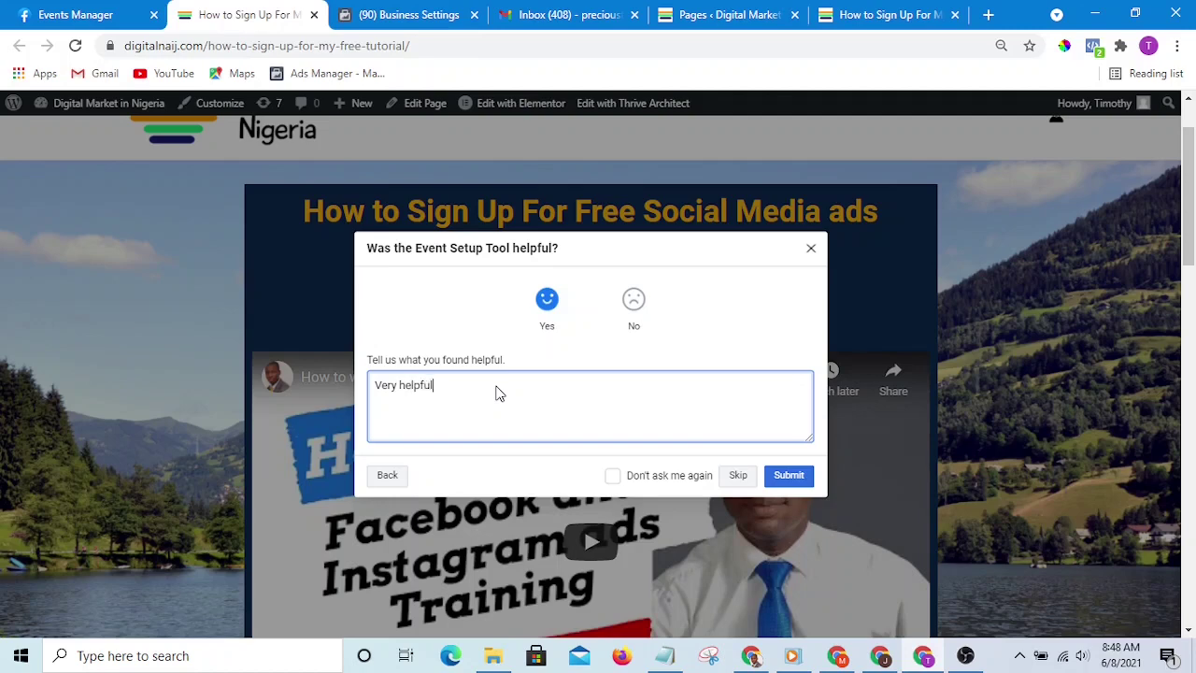
{"action": "left_click", "coordinate": [785, 483]}
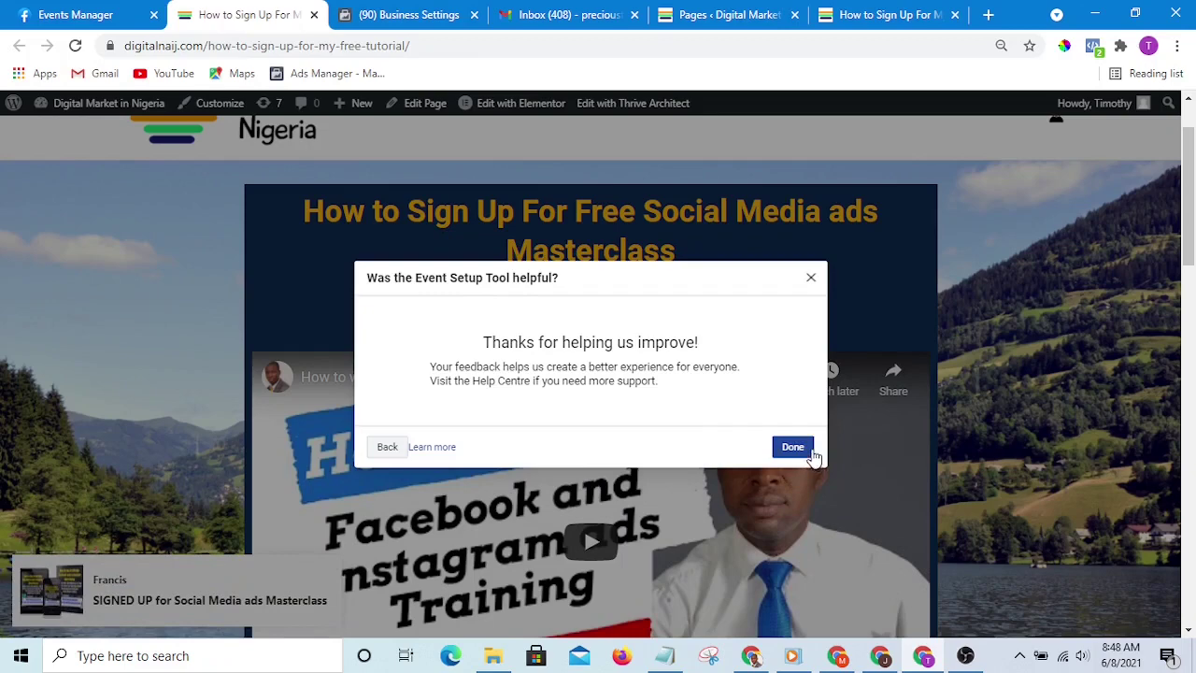
{"action": "left_click", "coordinate": [793, 447]}
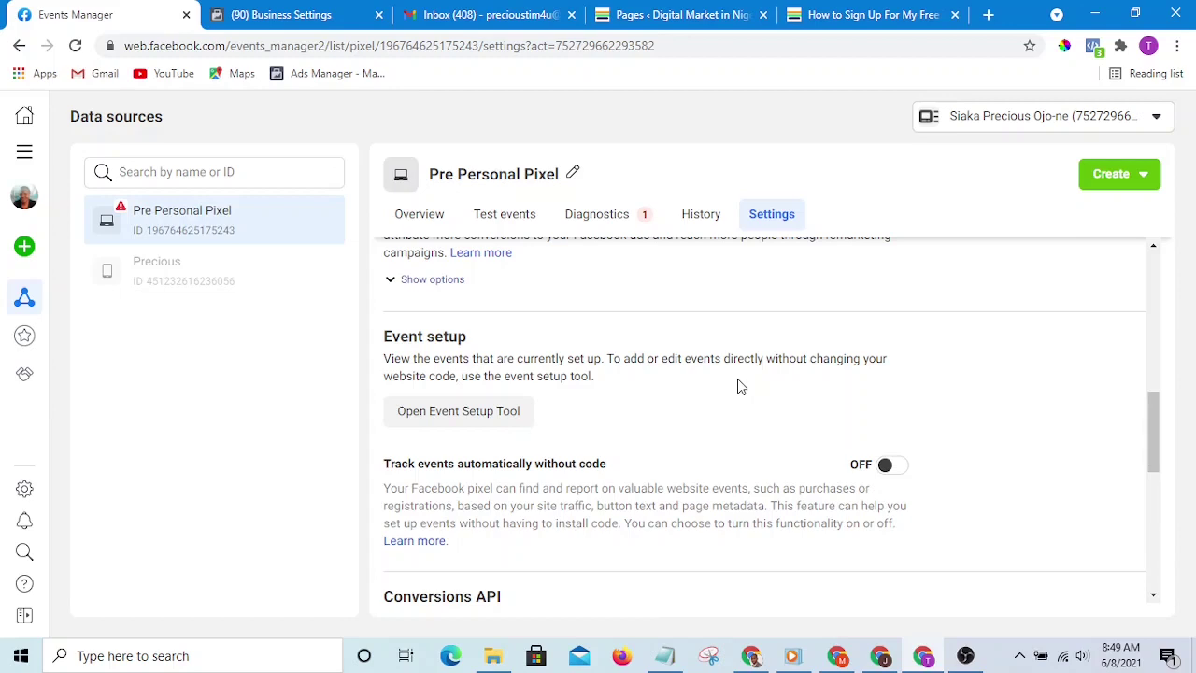
{"action": "scroll", "coordinate": [841, 308], "scroll_direction": "down", "scroll_amount": 4}
{"action": "scroll", "coordinate": [853, 346], "scroll_direction": "up", "scroll_amount": 1}
{"action": "scroll", "coordinate": [841, 393], "scroll_direction": "up", "scroll_amount": 4}
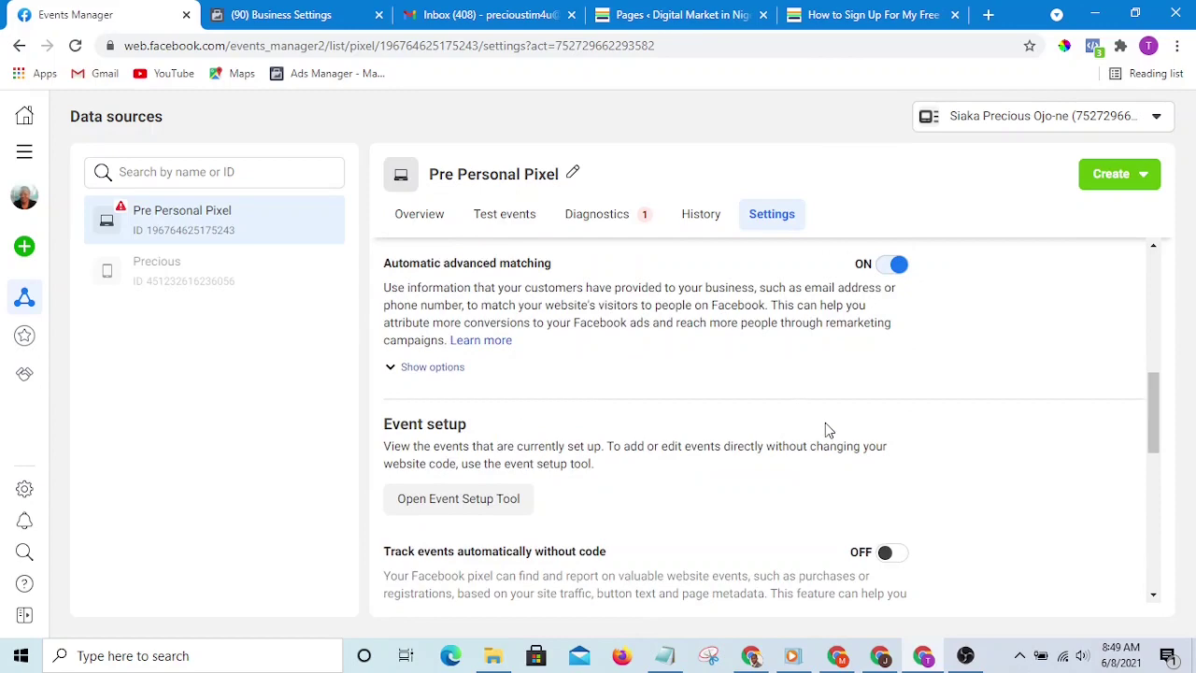
{"action": "scroll", "coordinate": [766, 420], "scroll_direction": "down", "scroll_amount": 1}
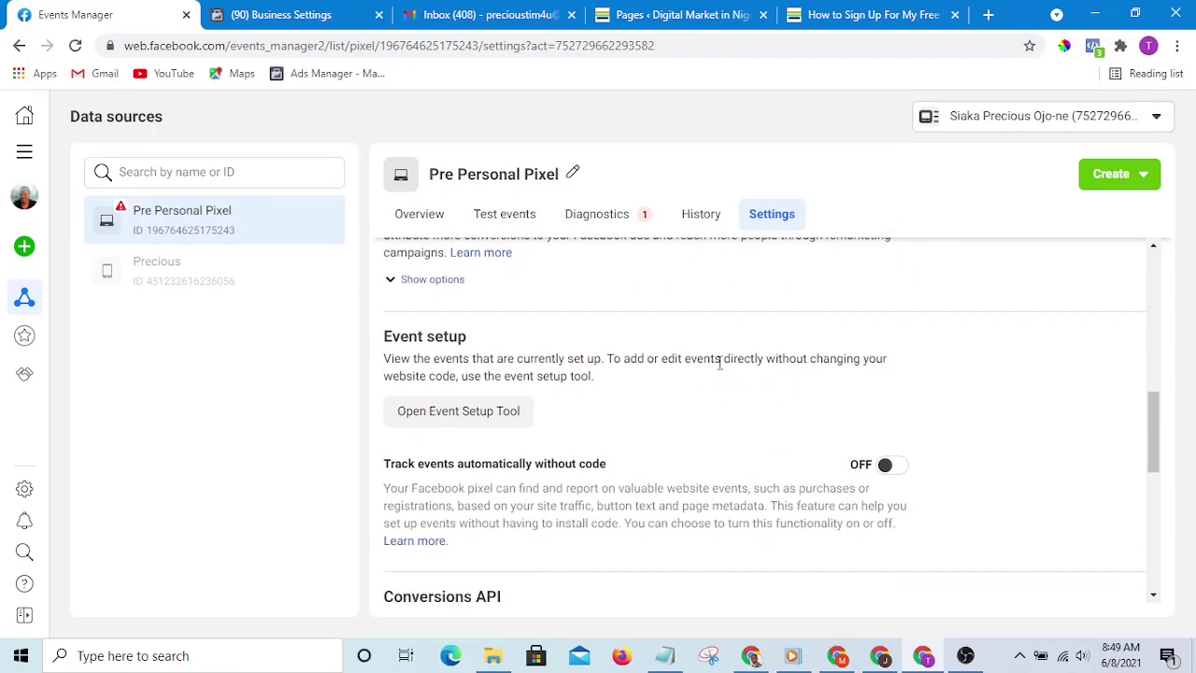
{"action": "scroll", "coordinate": [738, 411], "scroll_direction": "up", "scroll_amount": 5}
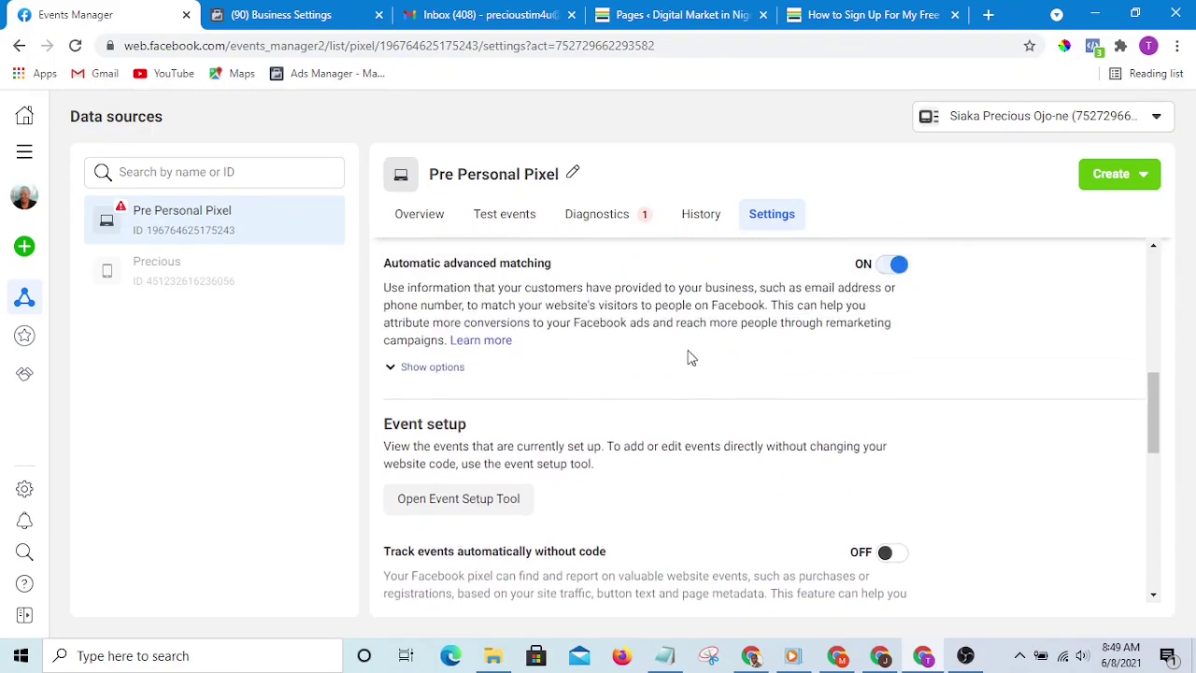
{"action": "scroll", "coordinate": [708, 430], "scroll_direction": "up", "scroll_amount": 2}
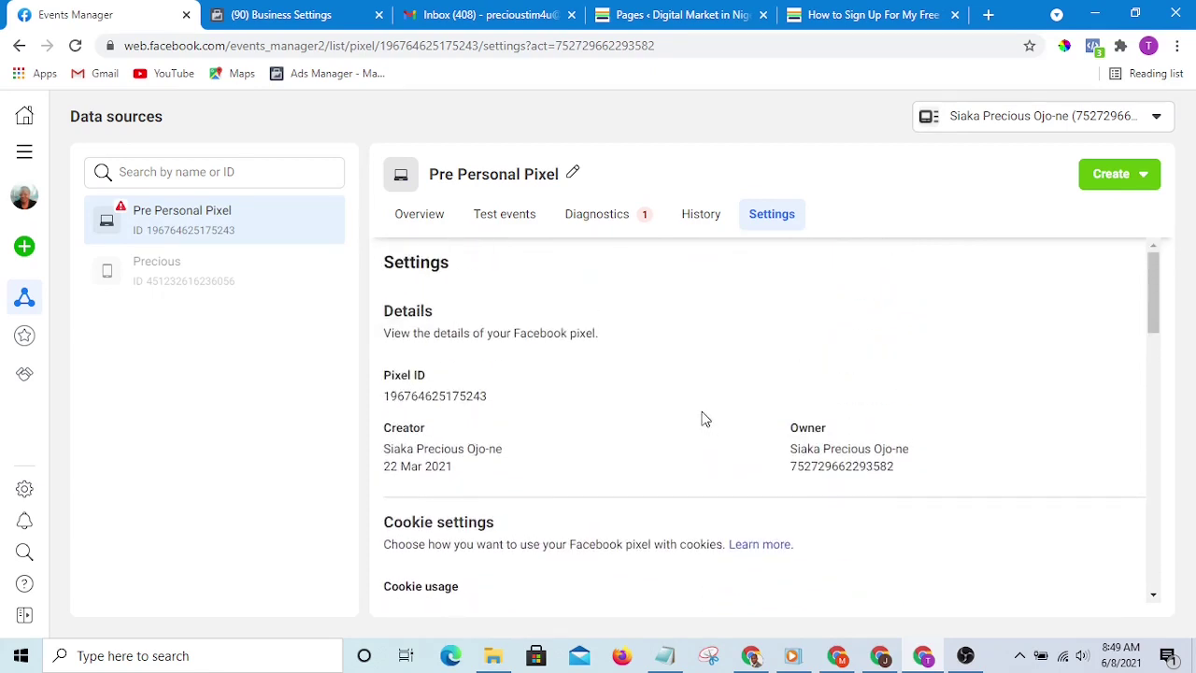
{"action": "scroll", "coordinate": [695, 404], "scroll_direction": "down", "scroll_amount": 3}
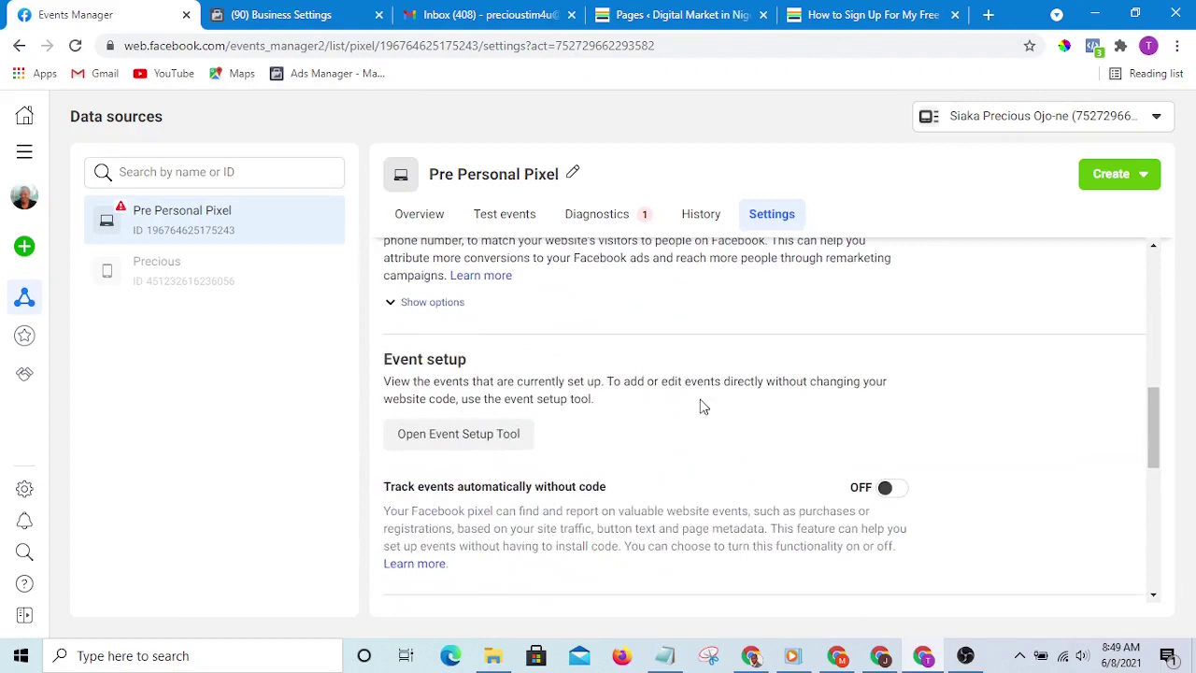
{"action": "scroll", "coordinate": [703, 406], "scroll_direction": "down", "scroll_amount": 10}
{"action": "scroll", "coordinate": [703, 400], "scroll_direction": "up", "scroll_amount": 10}
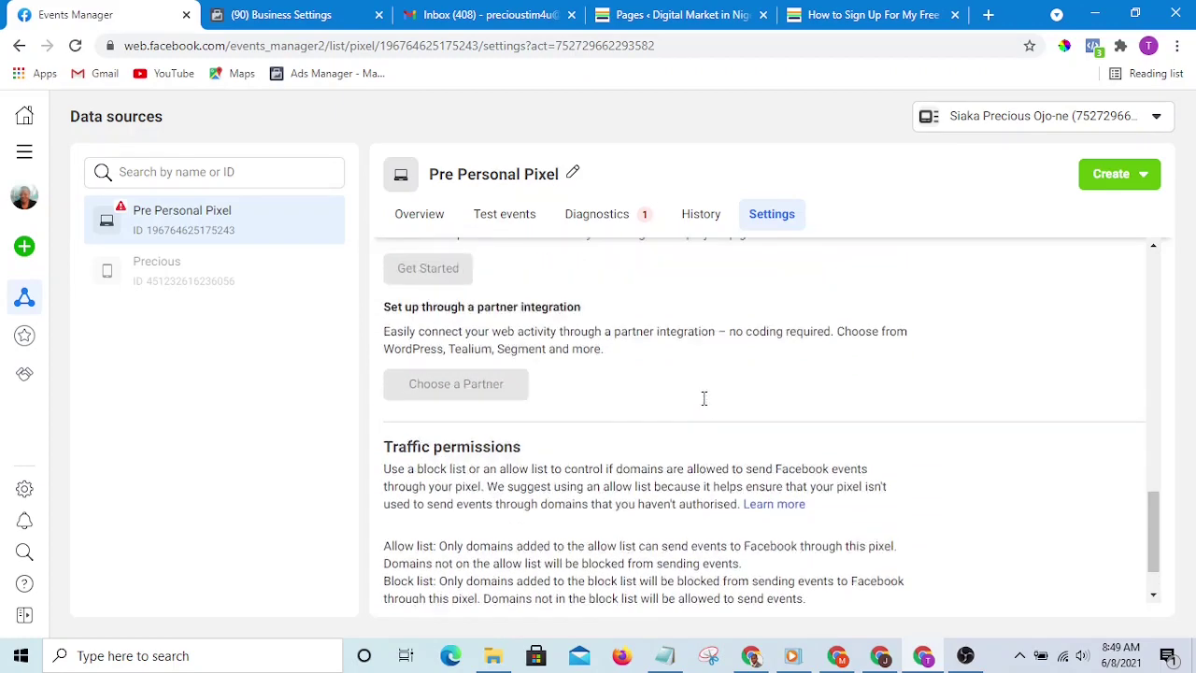
{"action": "scroll", "coordinate": [705, 406], "scroll_direction": "up", "scroll_amount": 2}
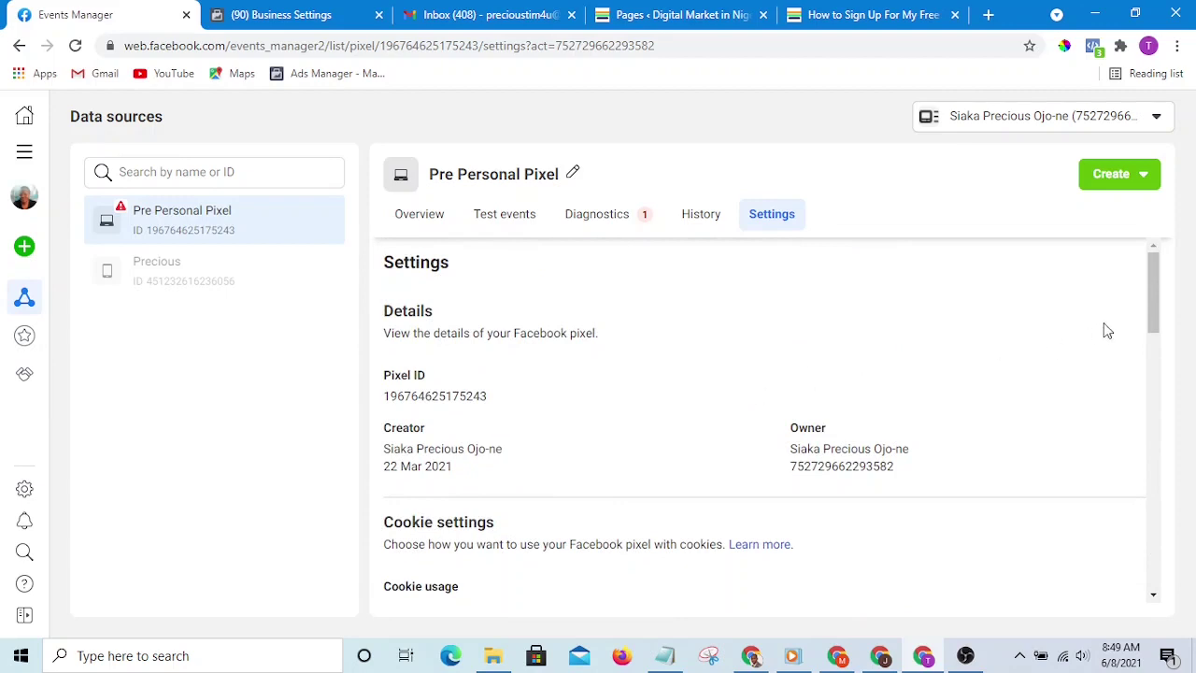
{"action": "mouse_move", "coordinate": [1156, 284]}
{"action": "left_mouse_down"}
{"action": "mouse_move", "coordinate": [1156, 294]}
{"action": "mouse_move", "coordinate": [1162, 270]}
{"action": "left_mouse_up"}
{"action": "scroll", "coordinate": [881, 365], "scroll_direction": "down", "scroll_amount": 3}
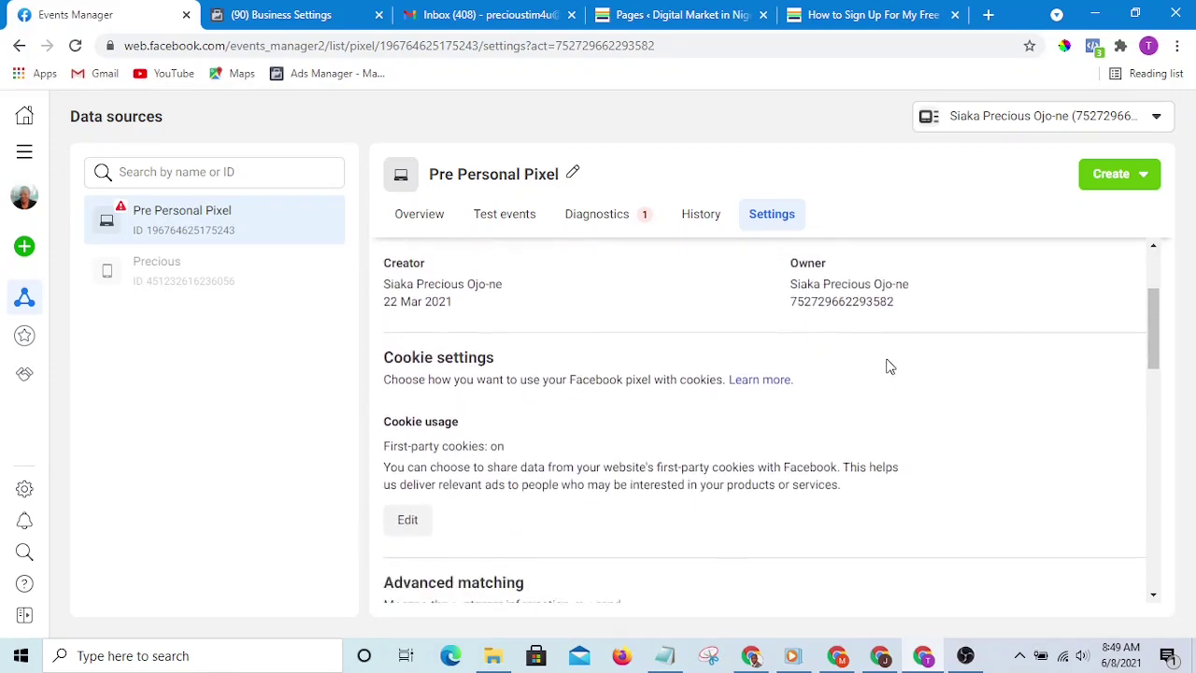
{"action": "scroll", "coordinate": [893, 380], "scroll_direction": "down", "scroll_amount": 8}
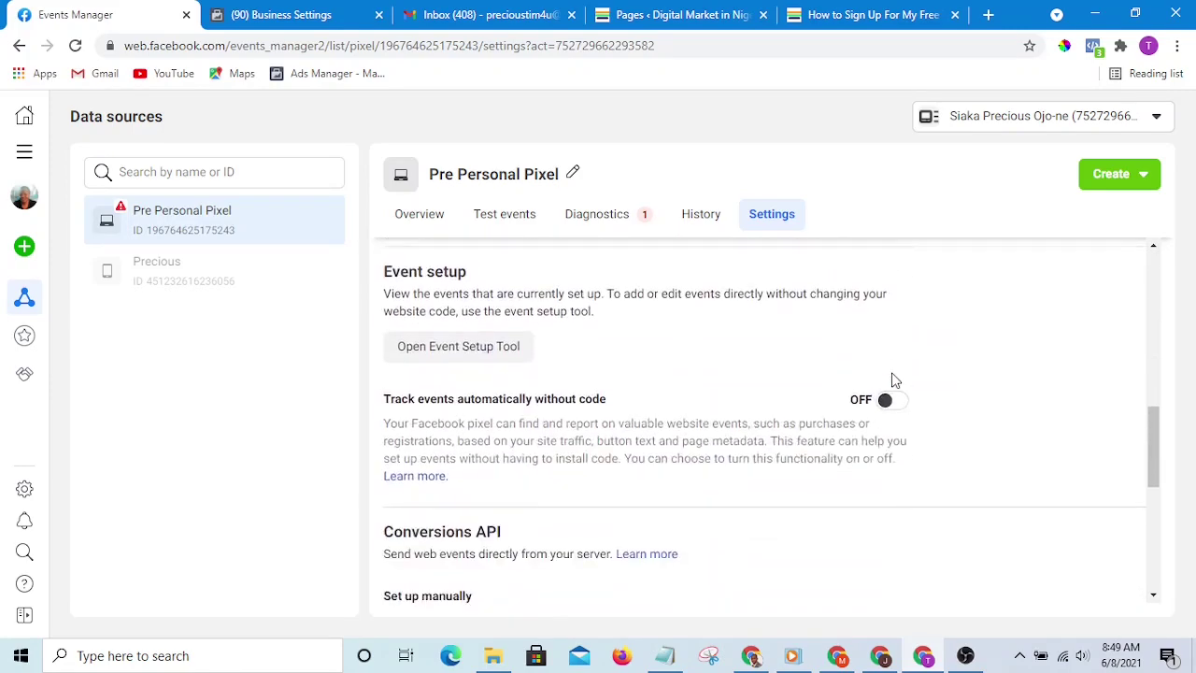